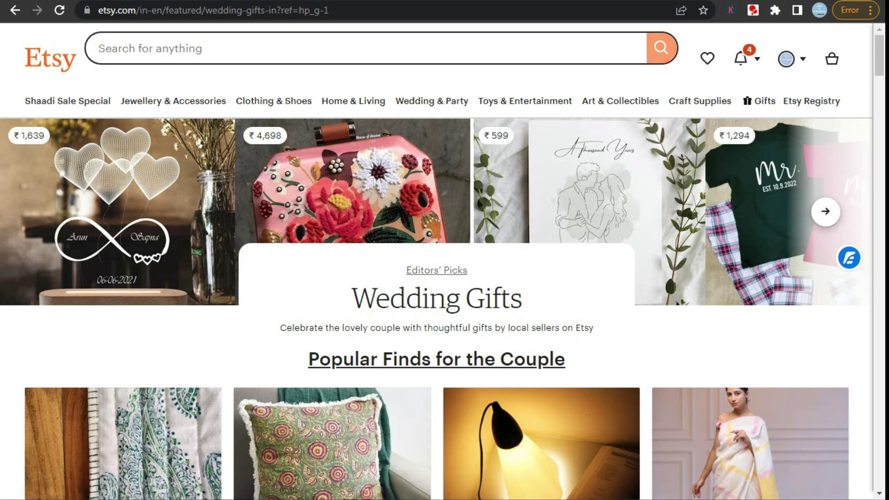
Step: Search Etsy for "templates" using the matching search suggestion
left_click(99, 48)
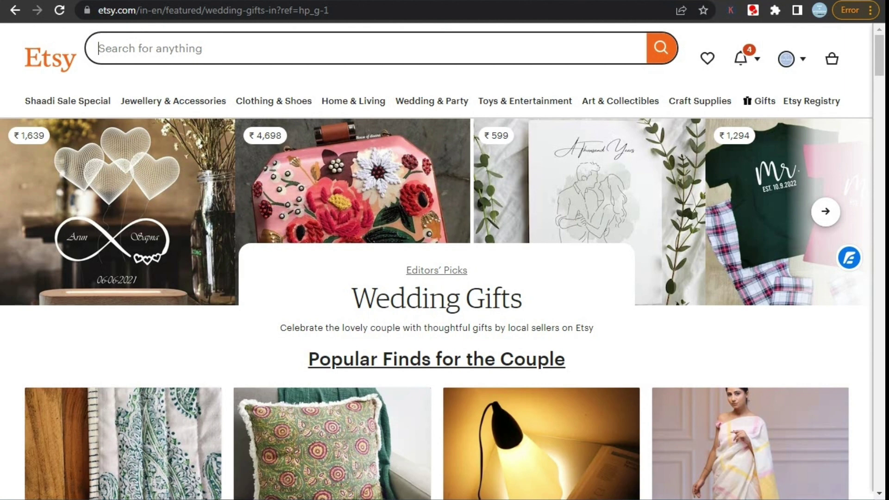
type("templa")
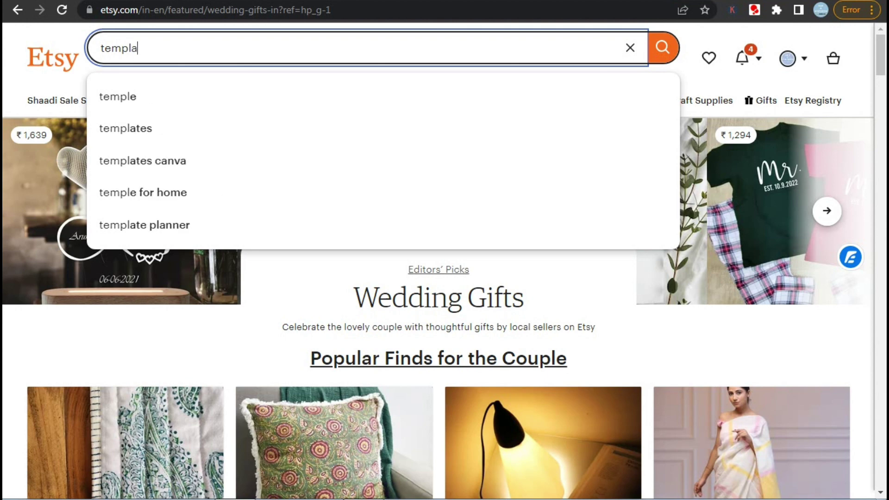
type("te")
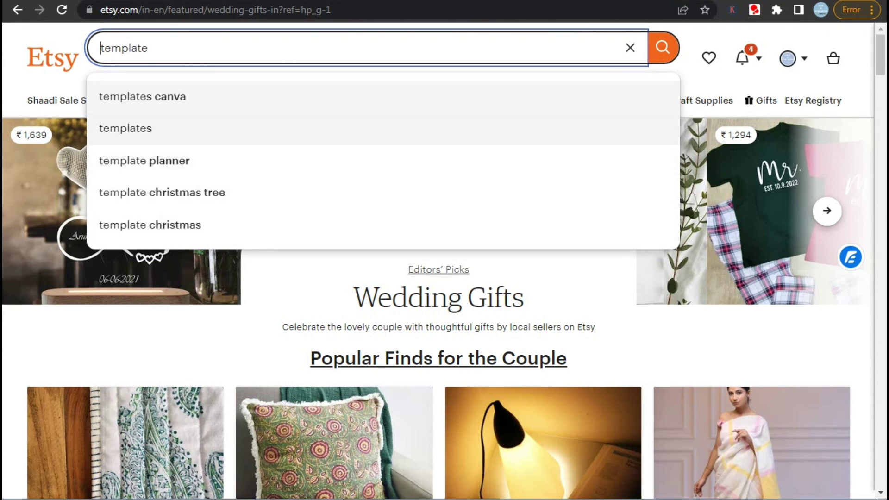
left_click(125, 128)
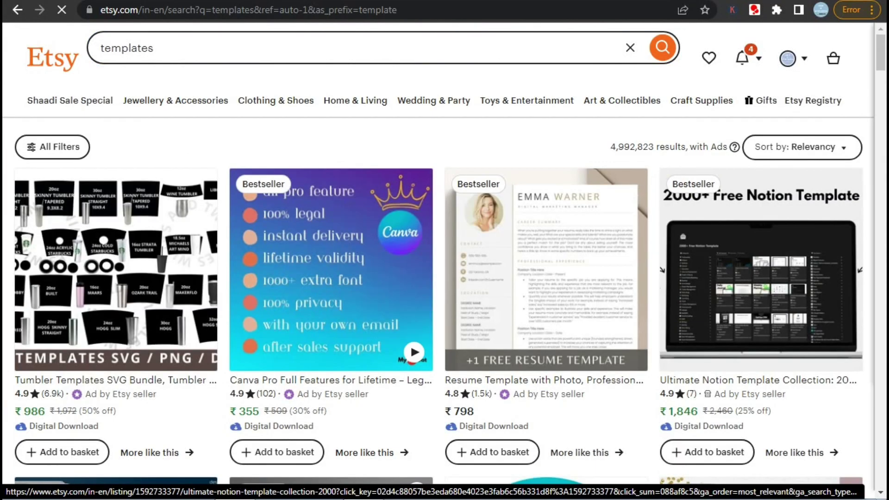
Step: Look through the template listings to see which kinds of digital templates are being sold
scroll(444, 254, "down", 6)
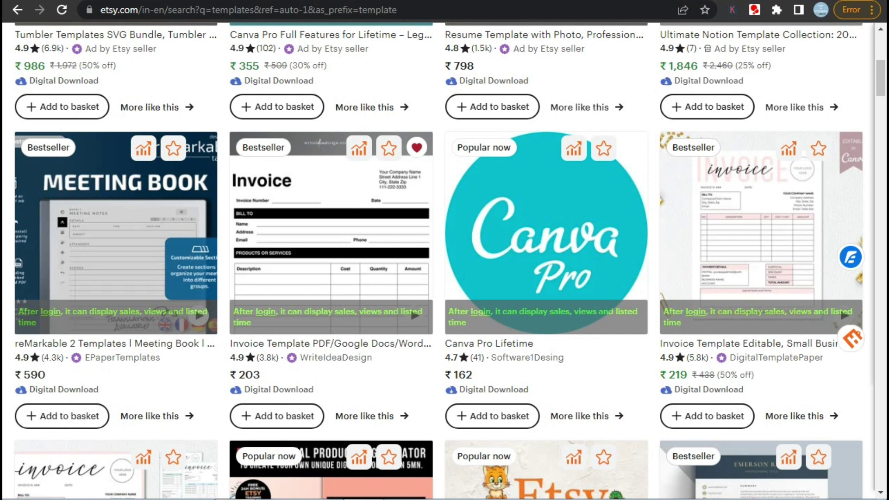
scroll(444, 261, "down", 5)
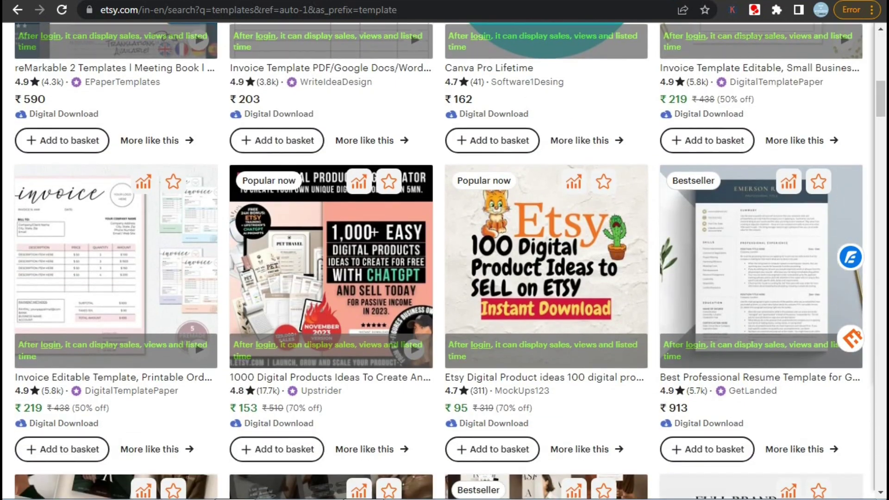
scroll(445, 261, "down", 3)
scroll(444, 261, "down", 6)
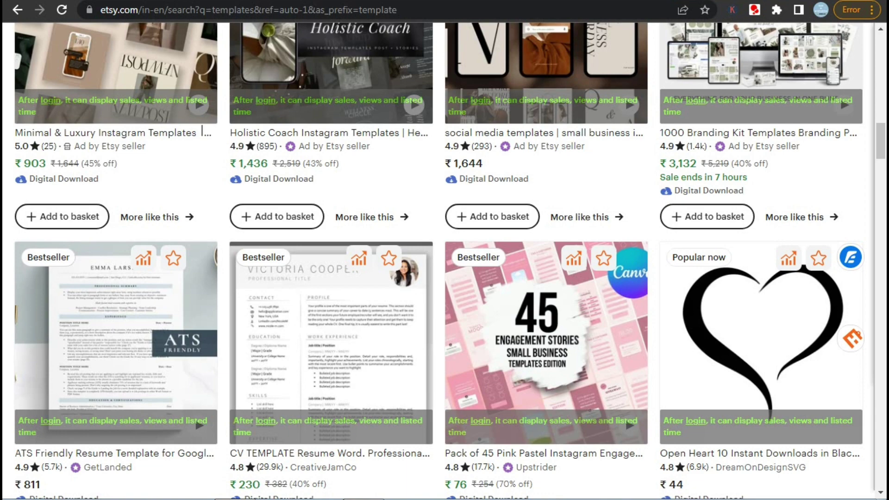
scroll(847, 191, "down", 8)
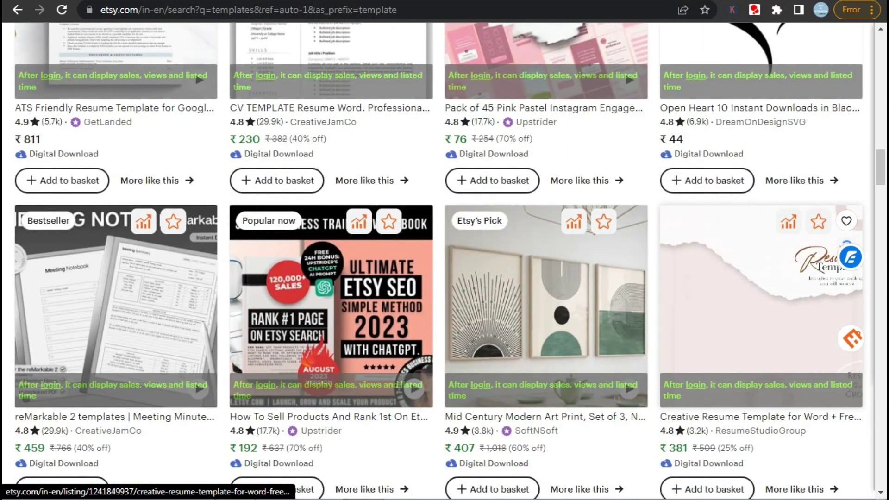
scroll(846, 191, "down", 2)
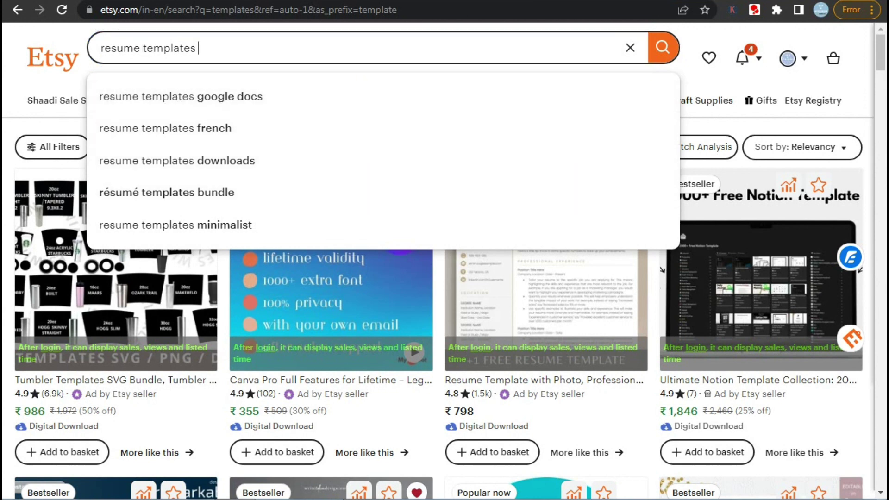
Step: Search for "resume templates" and highlight the number of results
key("Return")
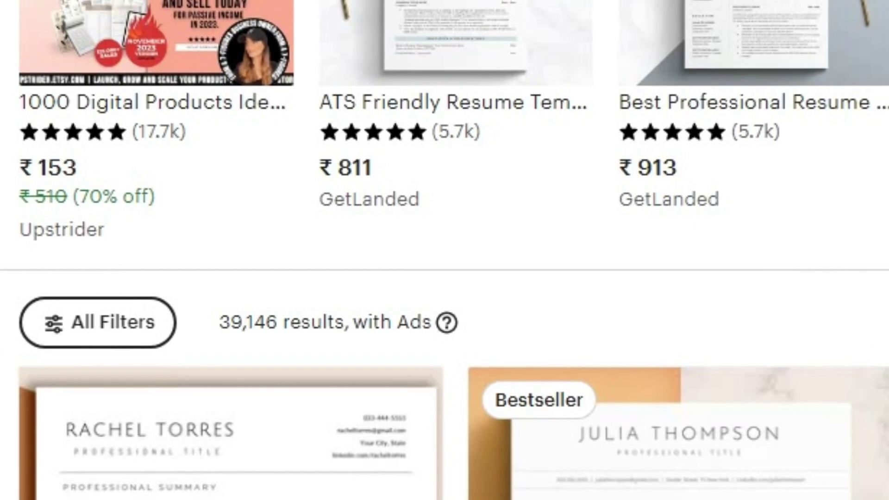
left_click_drag(219, 322, 343, 321)
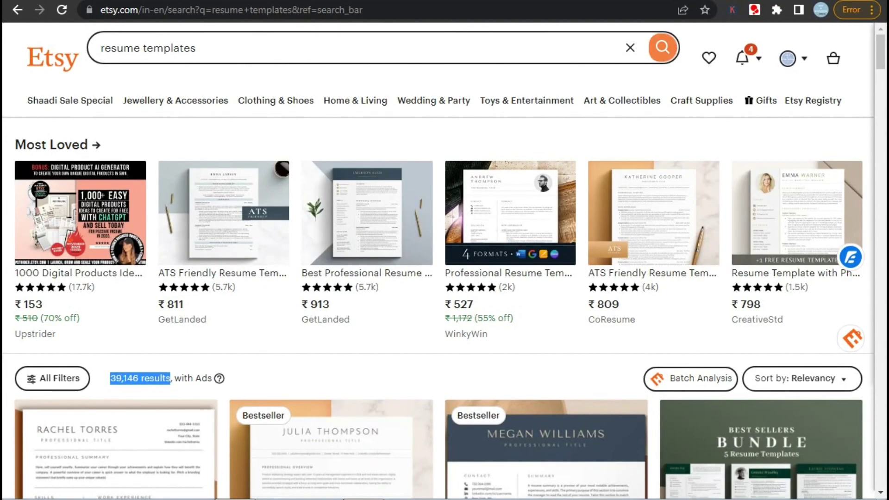
left_click(196, 47)
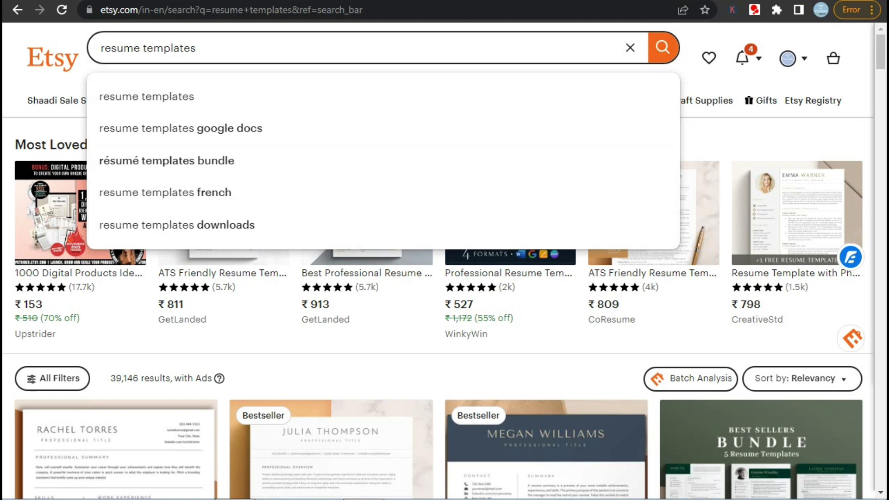
Step: Look through the resume template listings for a more specific niche
scroll(418, 174, "down", 6)
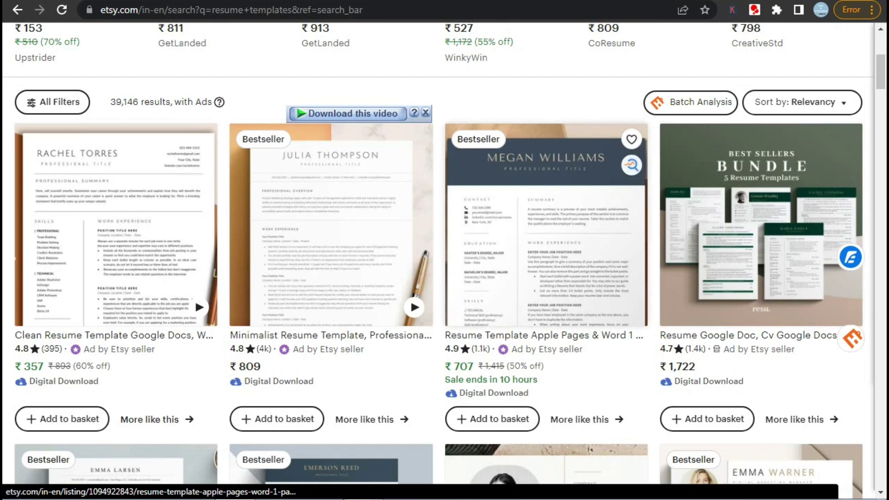
scroll(546, 278, "down", 4)
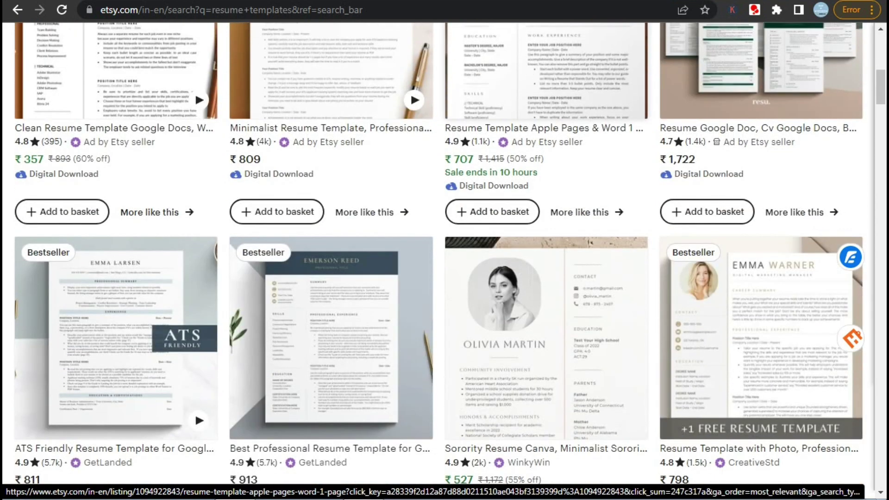
scroll(547, 324, "down", 4)
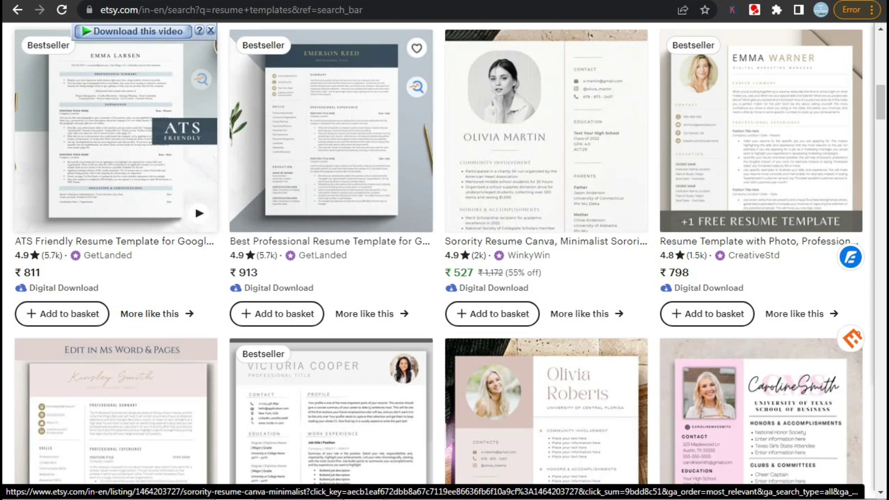
scroll(547, 278, "down", 4)
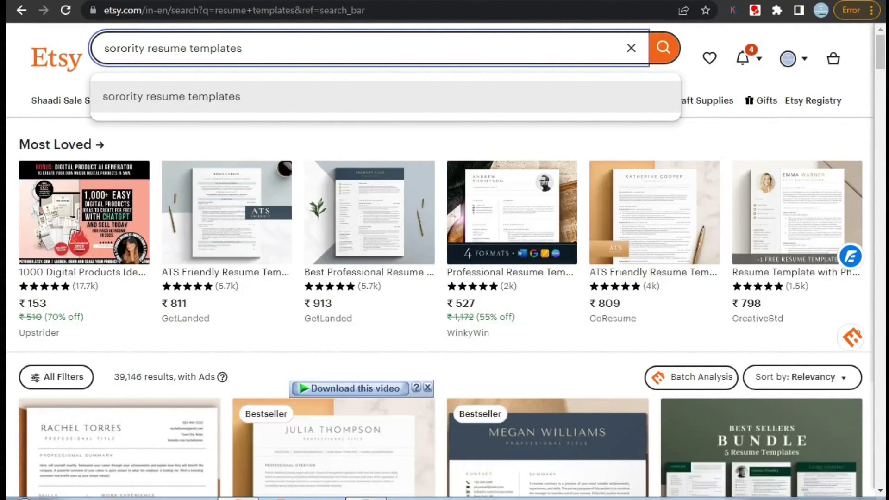
Step: Narrow the search to "sorority resume templates" and highlight the number of results
key("Return")
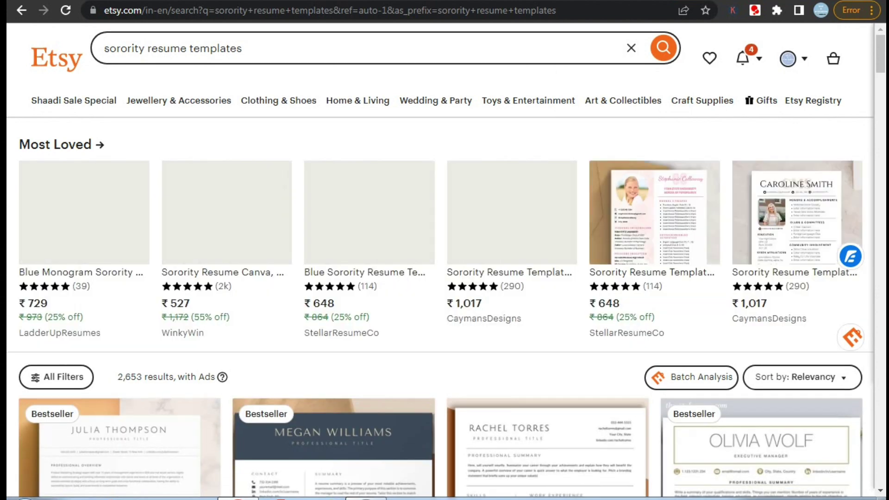
scroll(440, 259, "down", 2)
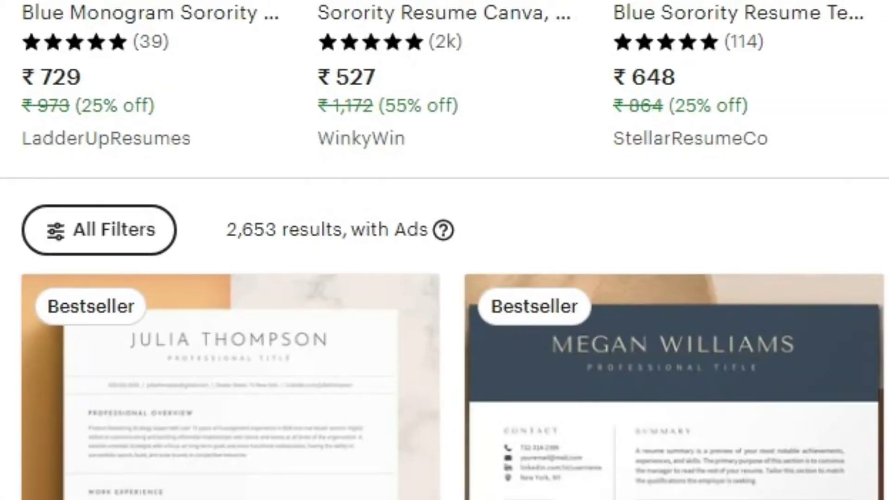
left_click_drag(118, 241, 124, 240)
left_click_drag(241, 230, 342, 230)
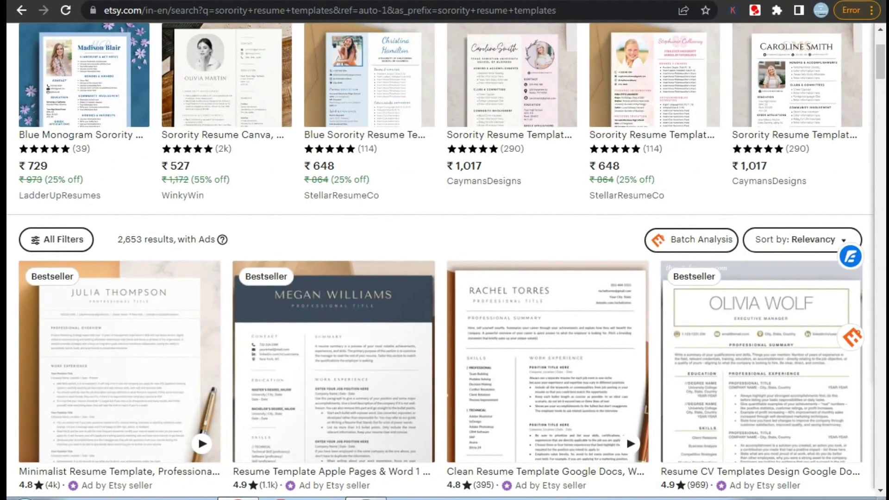
Step: Open CreativeJamCo's Sorority Recruitment Template listing from the results and view its next product image
scroll(333, 186, "down", 5)
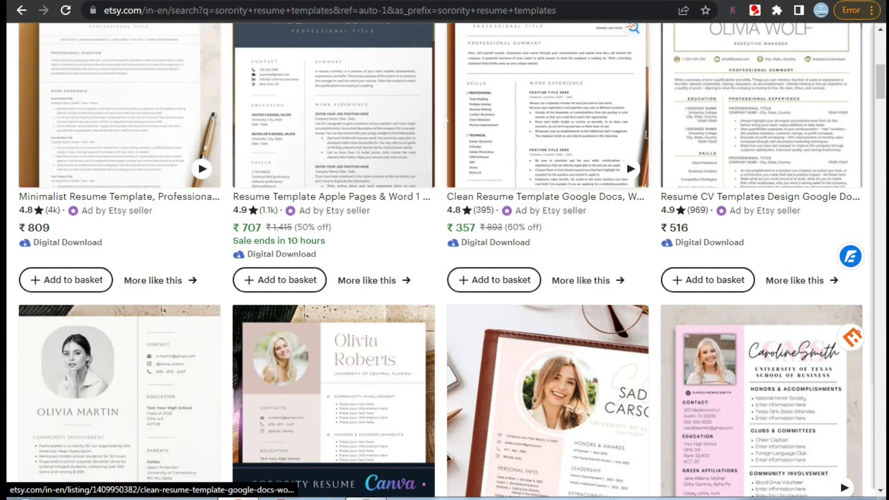
scroll(440, 260, "down", 1)
scroll(333, 259, "down", 4)
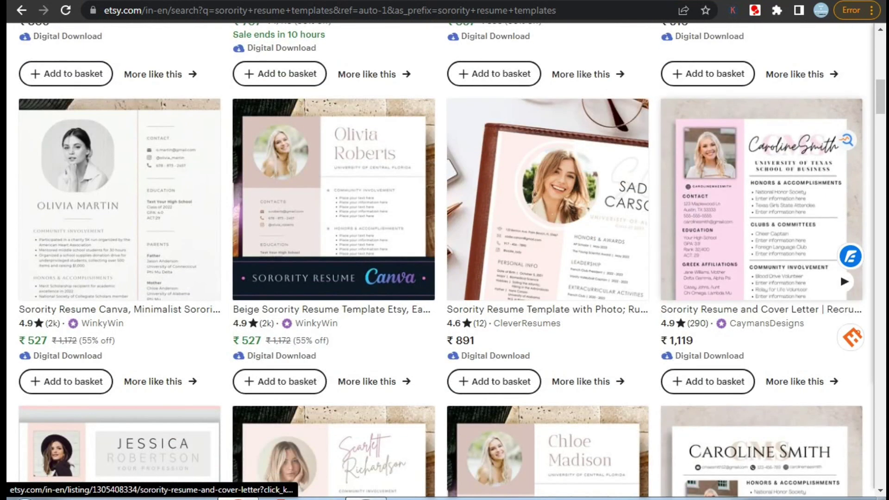
scroll(334, 259, "down", 7)
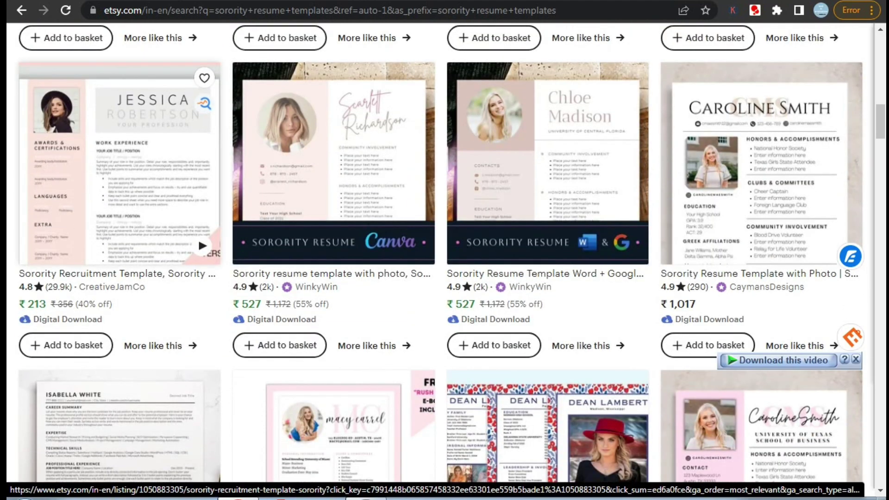
left_click(198, 237)
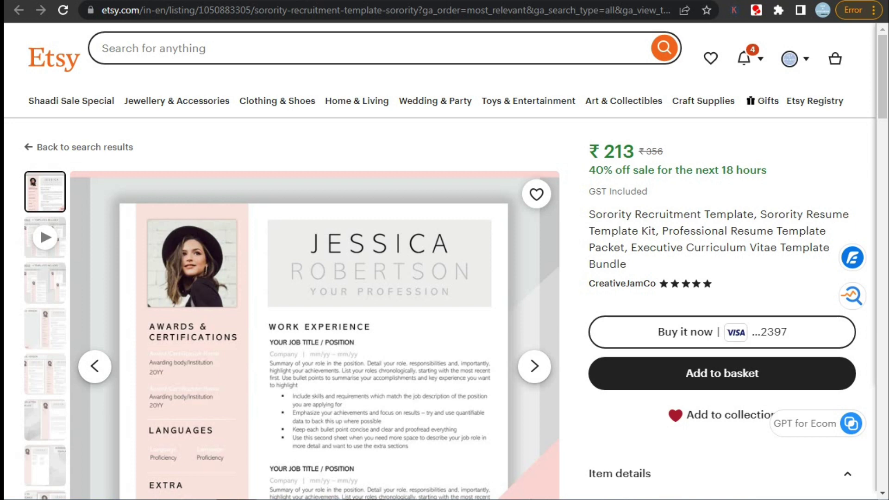
scroll(444, 259, "down", 3)
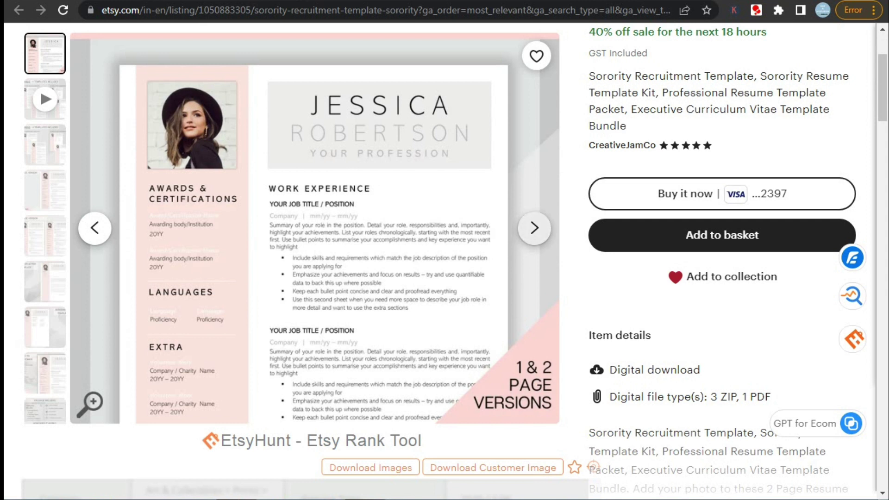
left_click(534, 228)
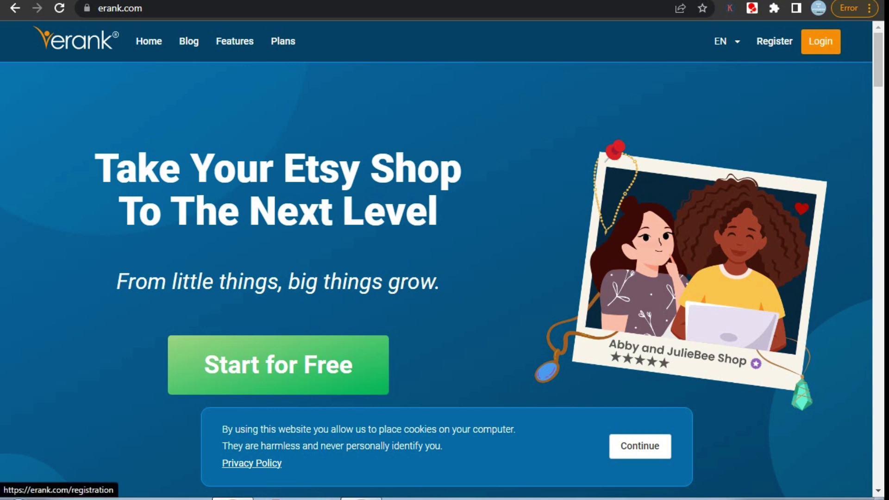
Step: Switch to the eRank website and log in with the saved member e-mail and password
left_click(821, 41)
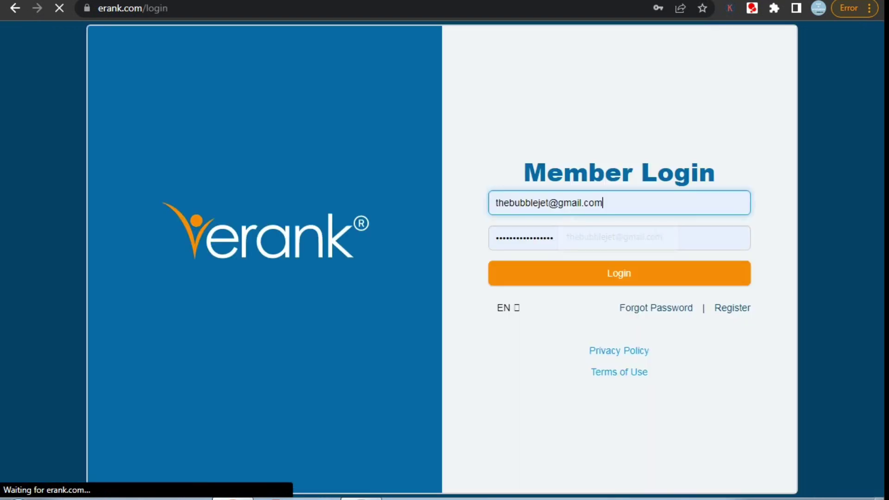
key("Tab")
key("Tab")
key("Return")
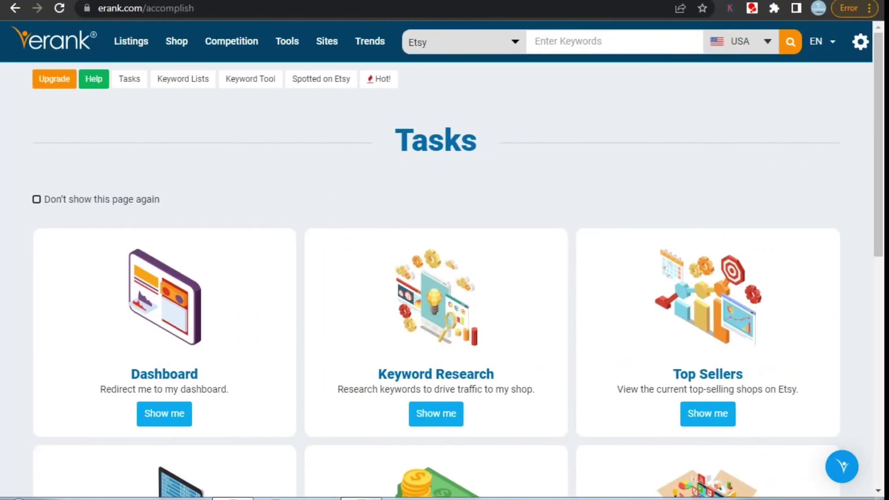
Step: Open Trend Buzz in eRank and examine the trending keywords and colors on Etsy (US) for the past 30 days
scroll(445, 278, "down", 3)
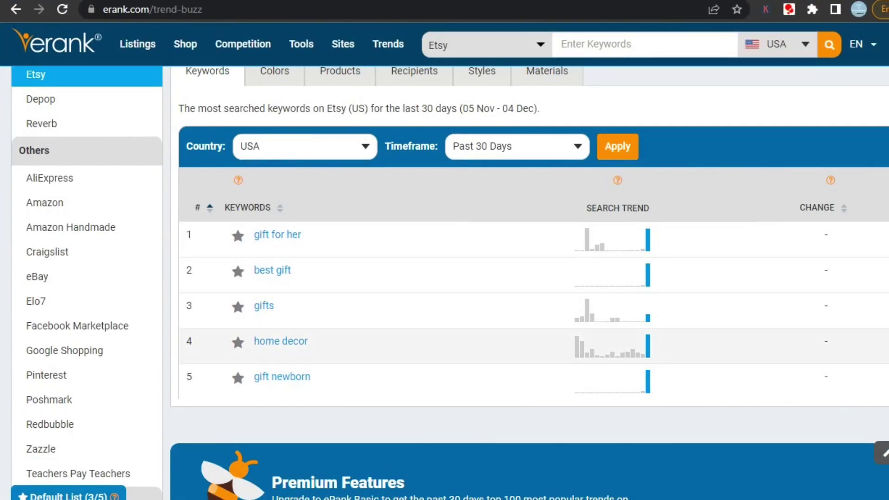
scroll(445, 278, "up", 2)
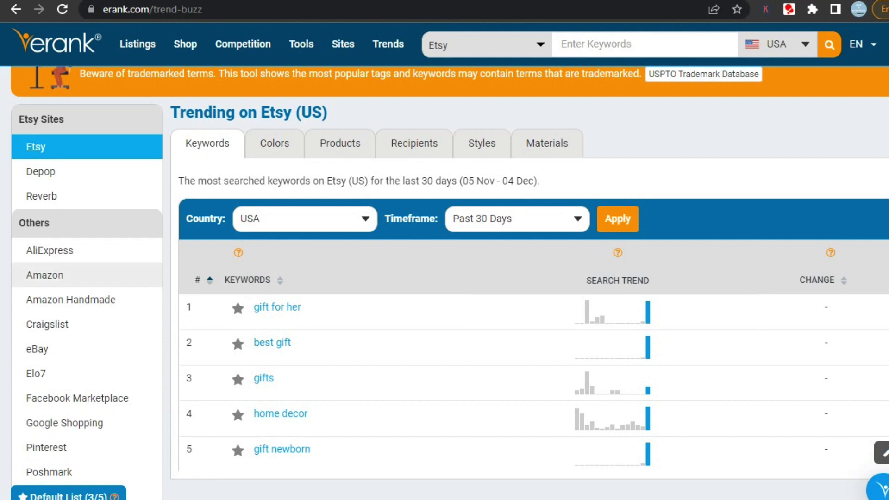
scroll(444, 278, "down", 3)
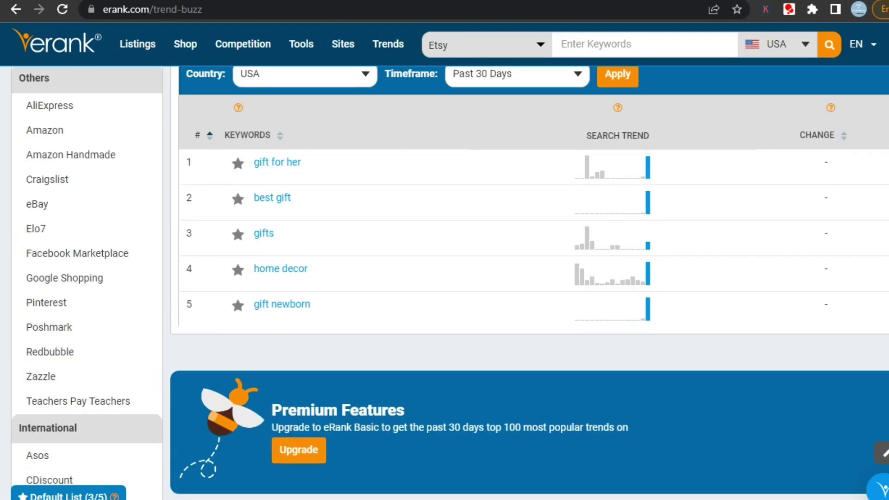
scroll(88, 302, "up", 2)
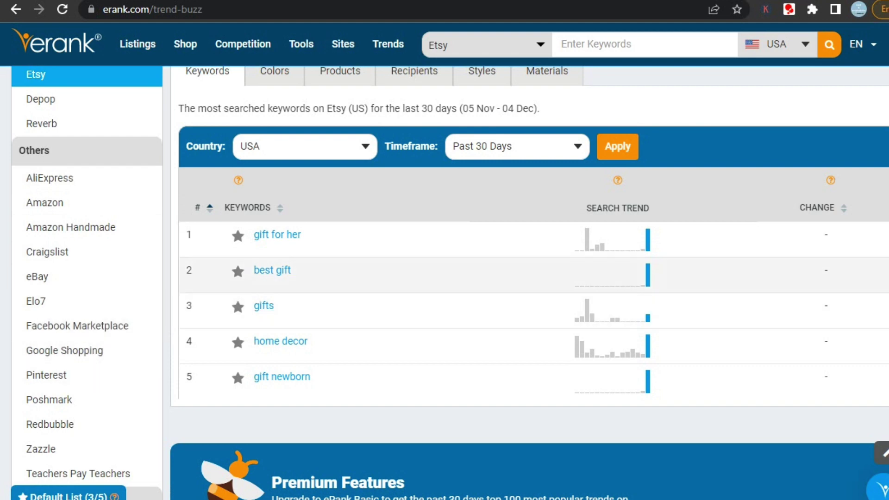
scroll(88, 302, "up", 3)
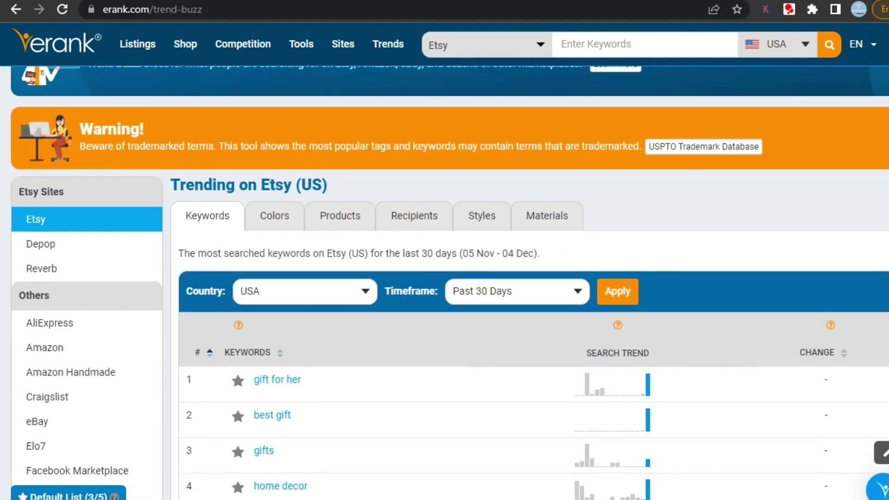
left_click(274, 216)
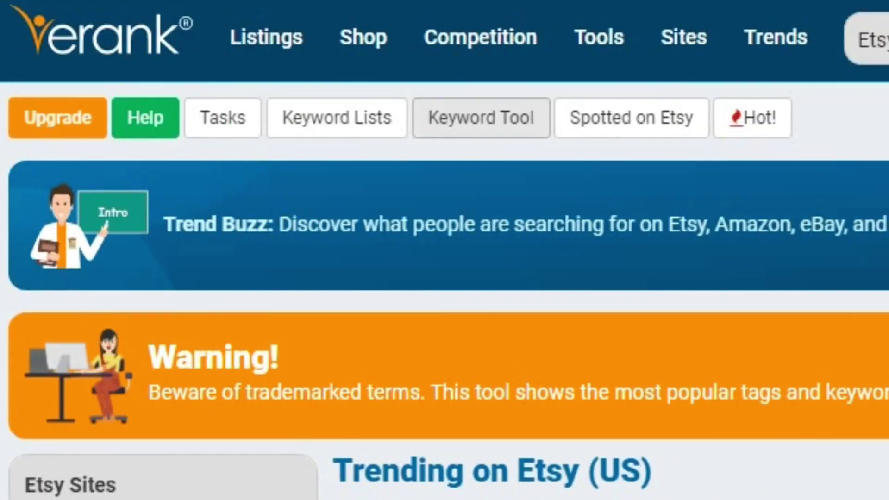
Step: Look up "sorority resume template" in eRank's Keyword Tool for Etsy in the USA
left_click(480, 118)
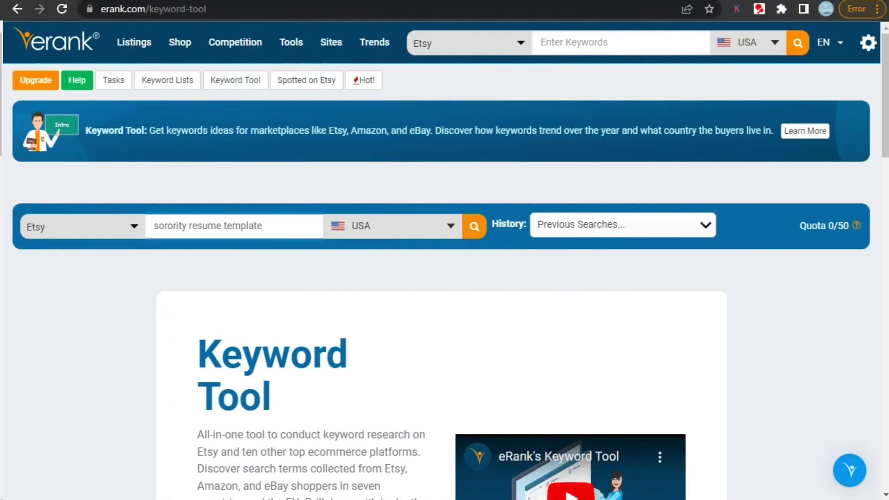
key("Return")
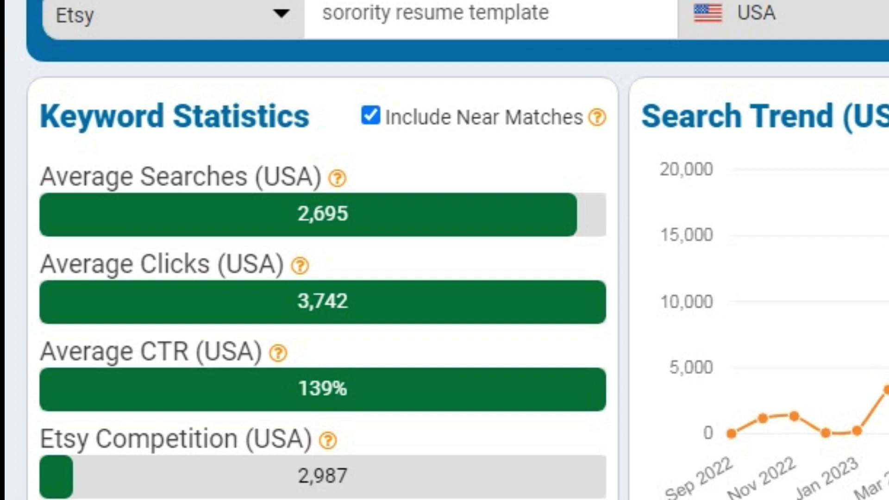
Step: Examine the keyword statistics, US search trend and searchers-by-country chart for "sorority resume template"
scroll(445, 250, "down", 3)
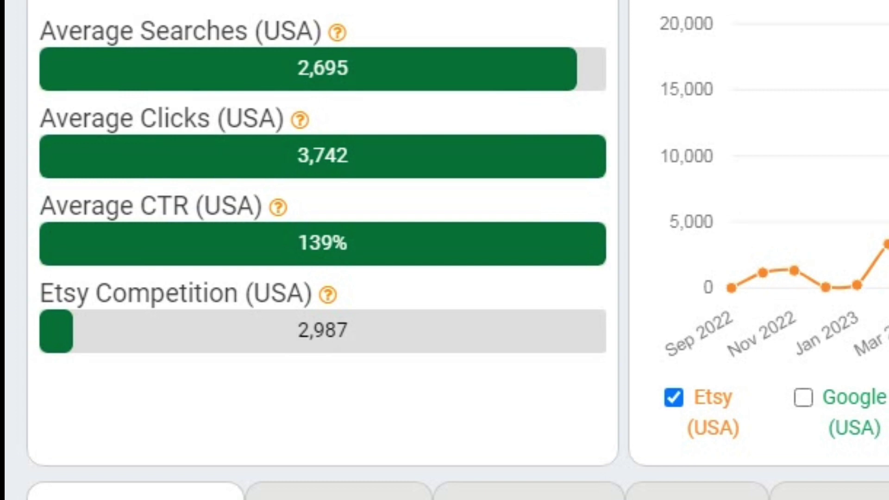
mouse_move(337, 33)
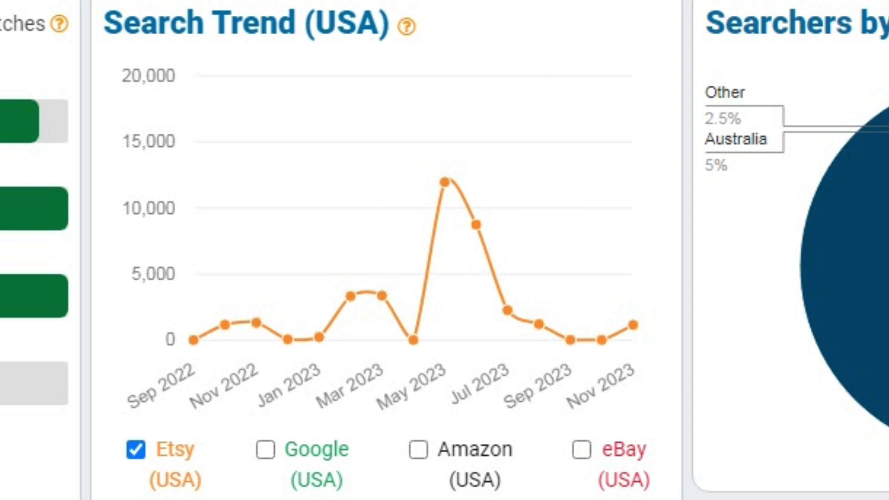
left_click(265, 449)
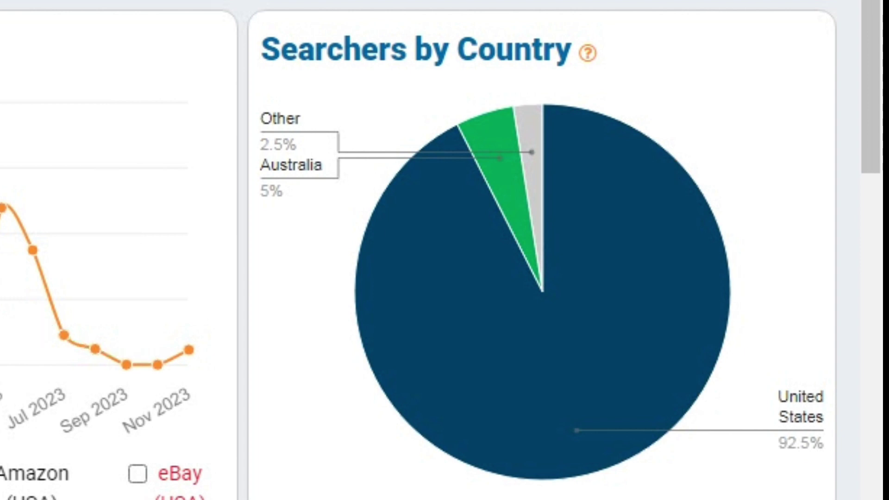
mouse_move(600, 334)
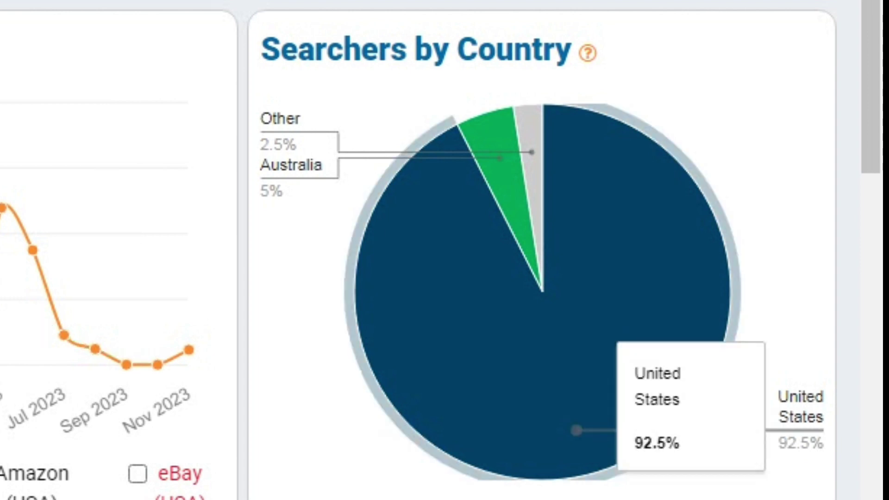
mouse_move(490, 139)
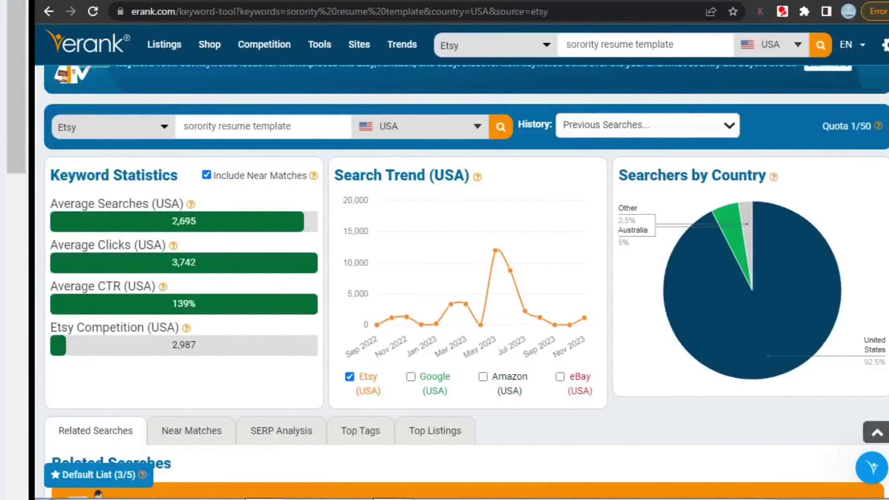
Step: Review the related searches for "sorority resume template", including their Etsy competition and long-tail ratings
scroll(444, 278, "down", 4)
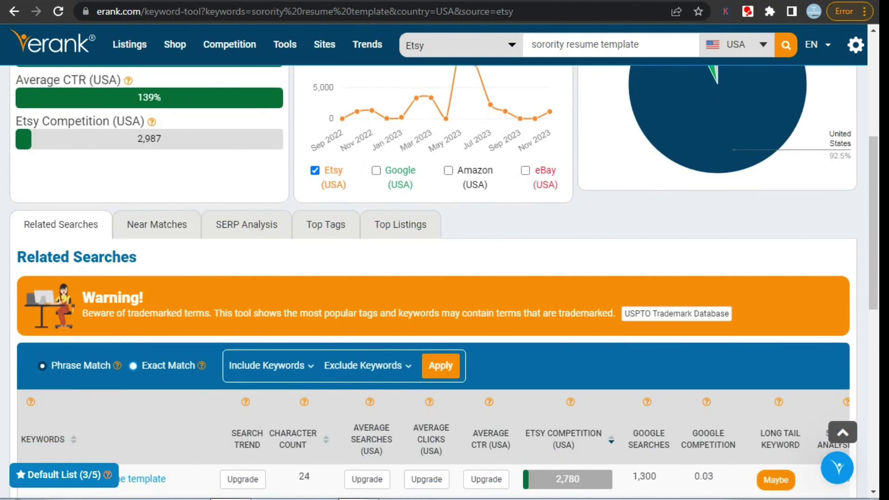
scroll(444, 278, "down", 4)
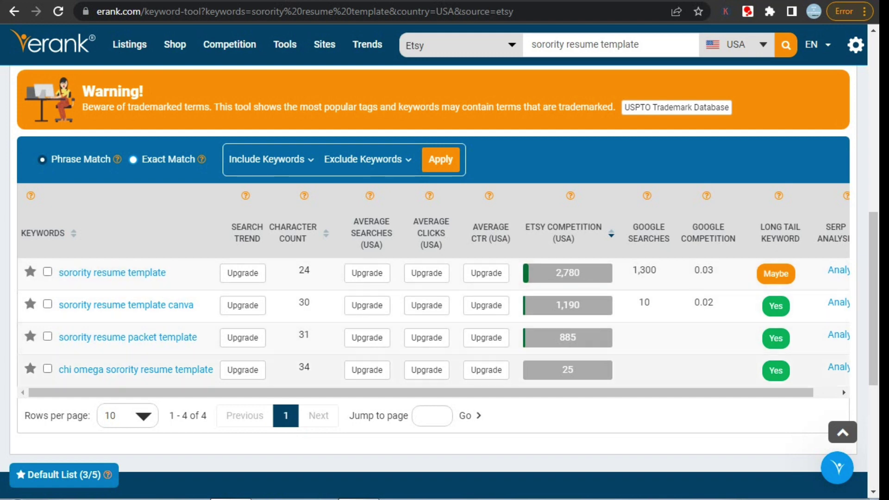
scroll(439, 269, "down", 2)
scroll(439, 269, "up", 2)
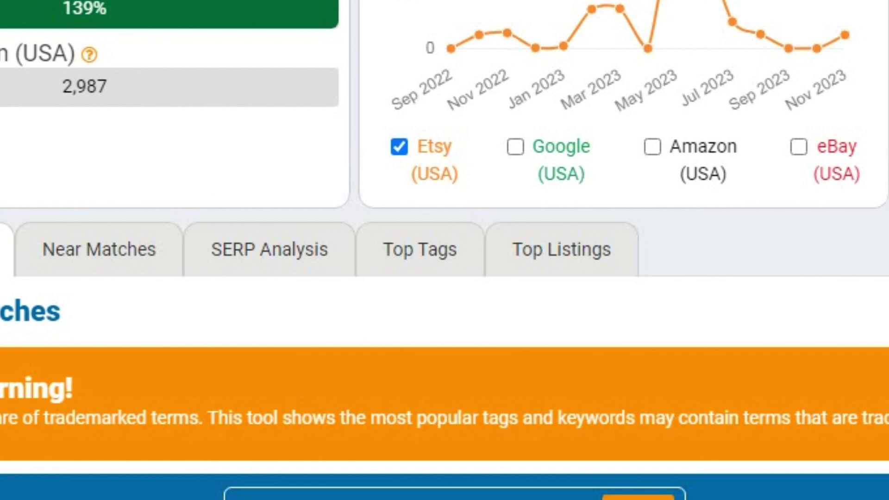
Step: Show the top tags for "sorority resume template" and sort them by Etsy competition from lowest to highest
left_click(420, 250)
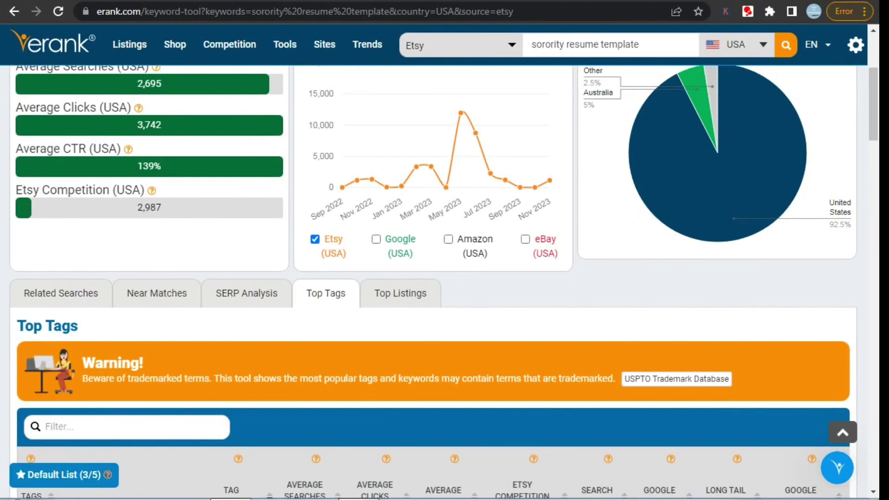
scroll(438, 278, "down", 5)
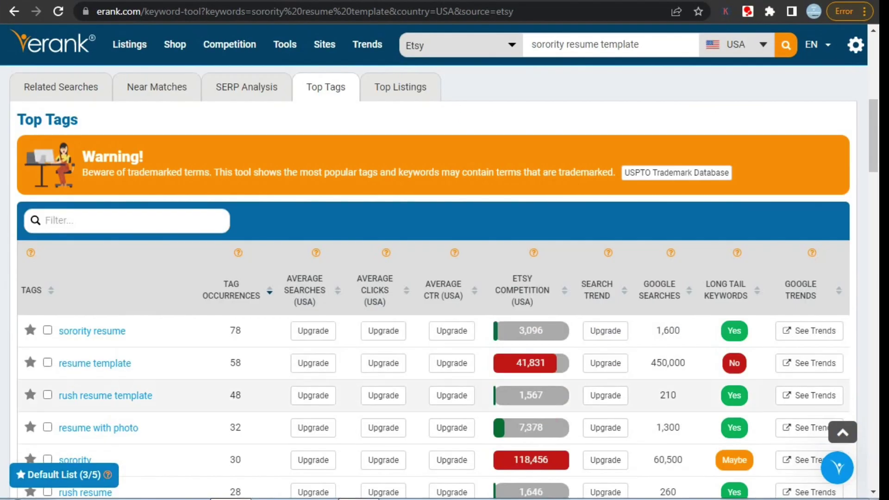
scroll(438, 278, "down", 6)
scroll(439, 277, "up", 5)
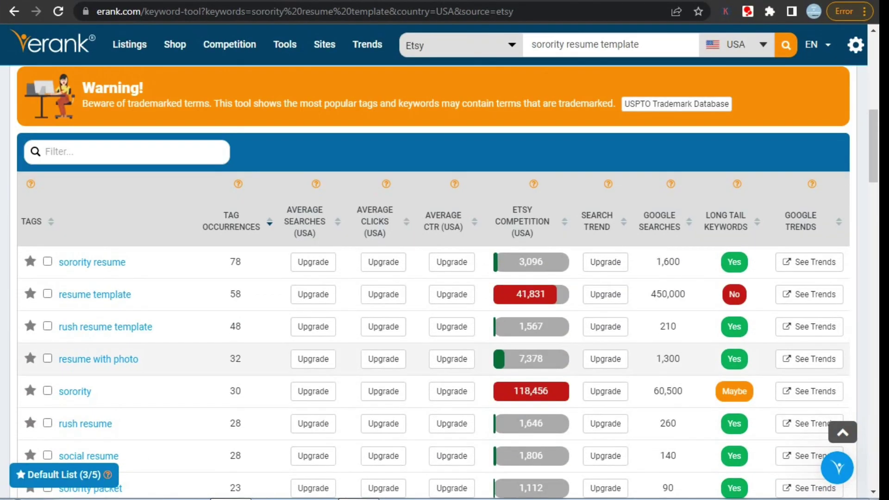
scroll(439, 278, "down", 1)
left_click(564, 222)
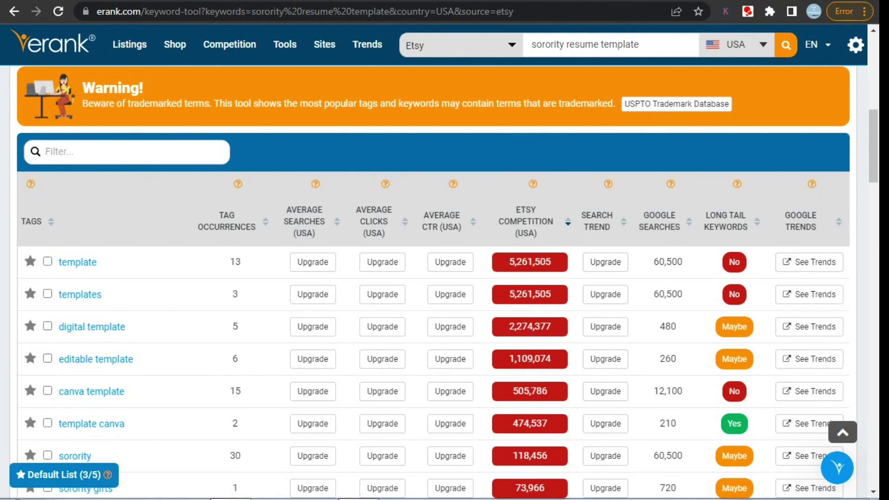
left_click(568, 222)
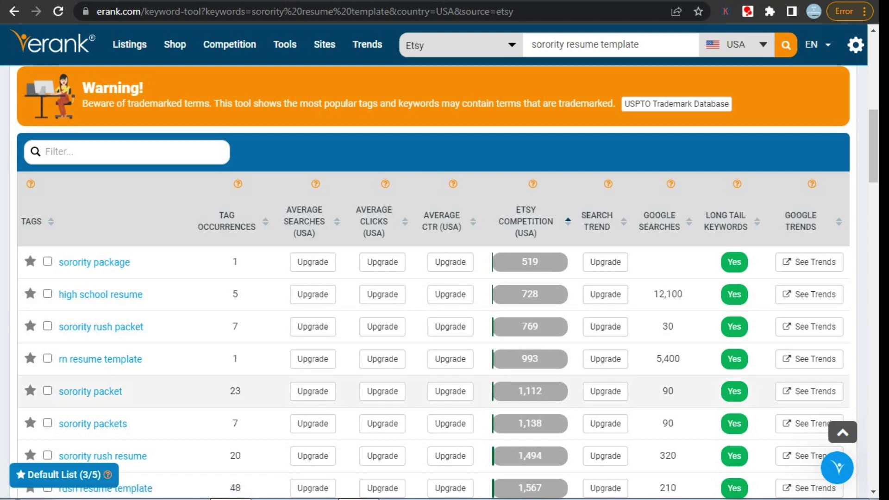
Step: Look through the low-competition tags and open the keyword analysis for "nursing resume"
scroll(433, 391, "down", 1)
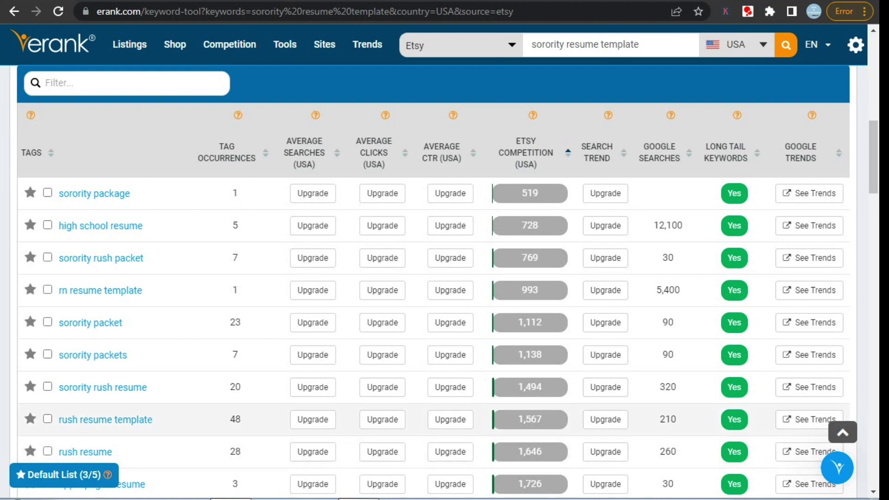
scroll(93, 393, "down", 2)
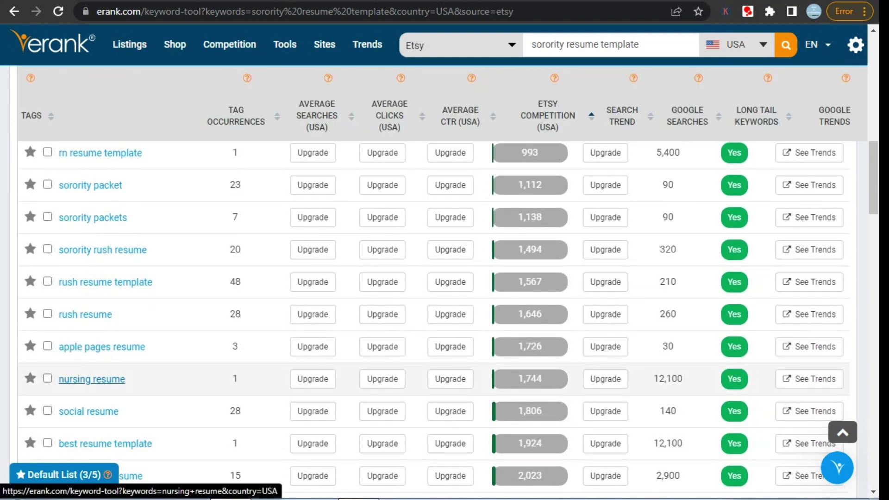
left_click(107, 381)
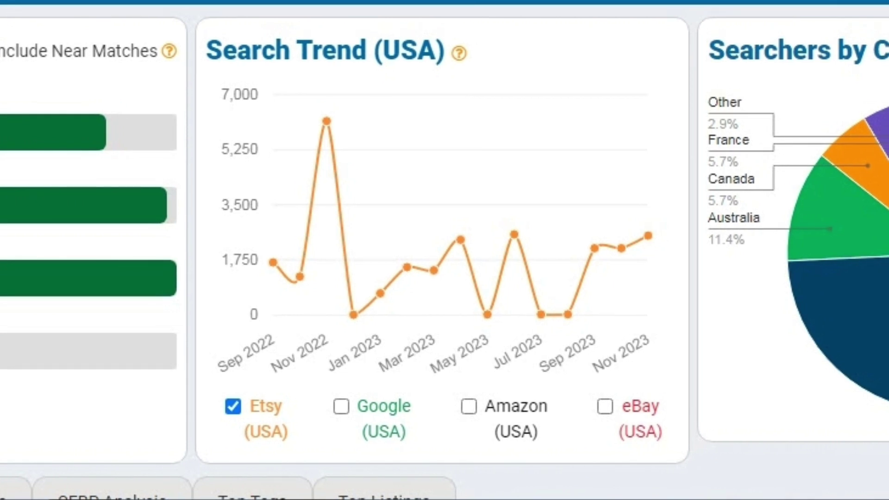
Step: Return to the "sorority resume template" results and review the top listings' views, sales, prices and revenue
left_click(409, 227)
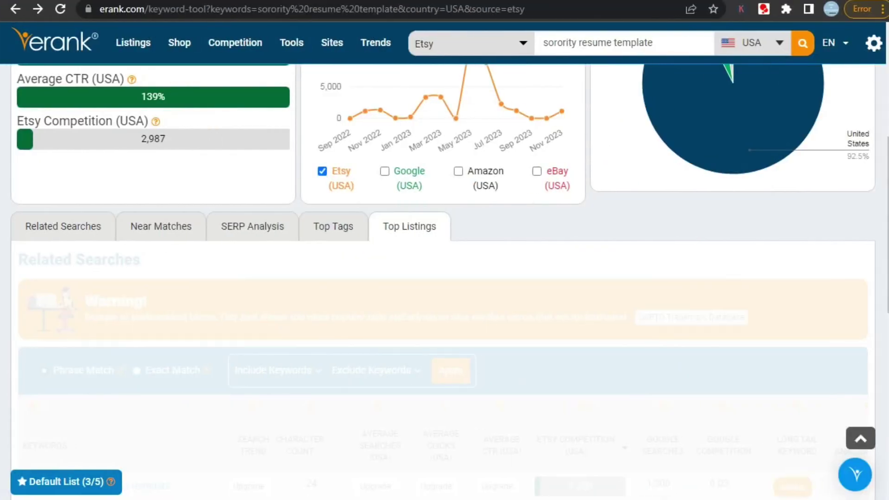
scroll(408, 226, "down", 1)
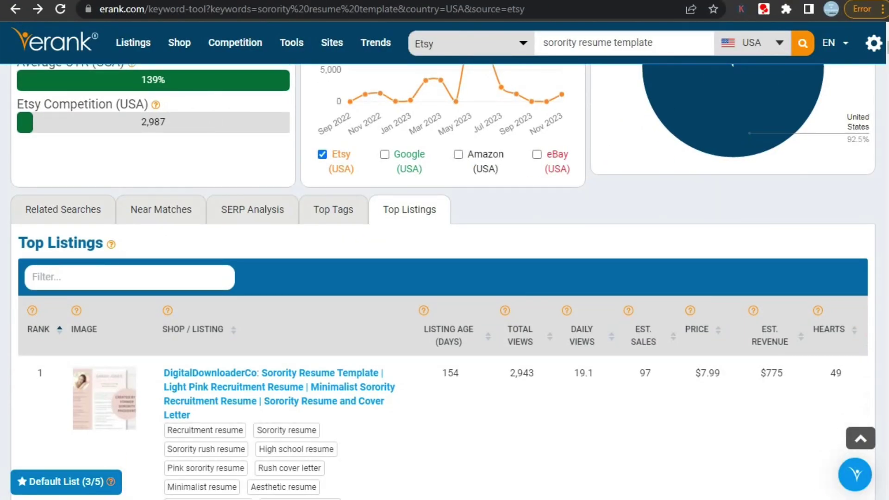
scroll(444, 277, "down", 4)
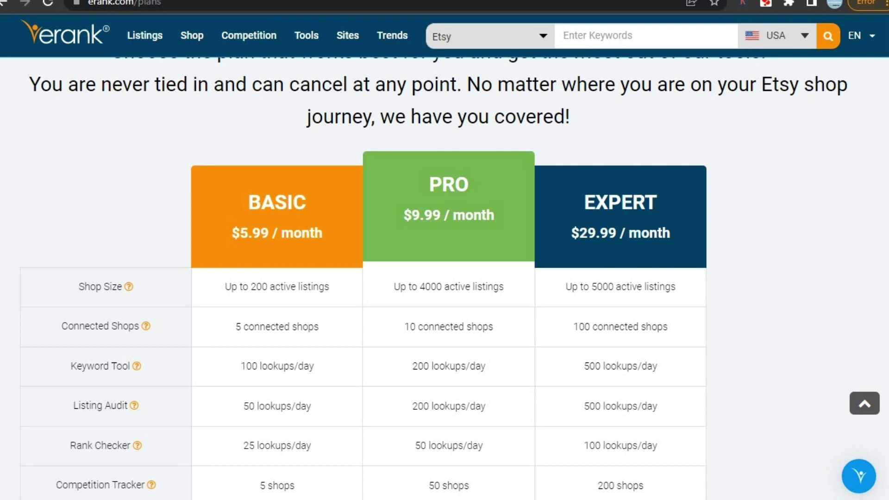
Step: Compare the features and lookup limits of eRank's Basic, Pro and Expert plans on the plans page
scroll(444, 278, "down", 15)
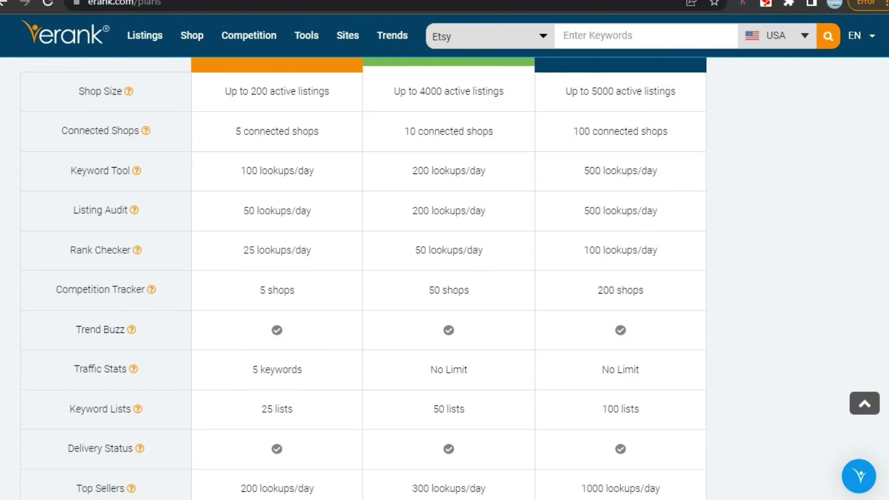
scroll(445, 278, "up", 10)
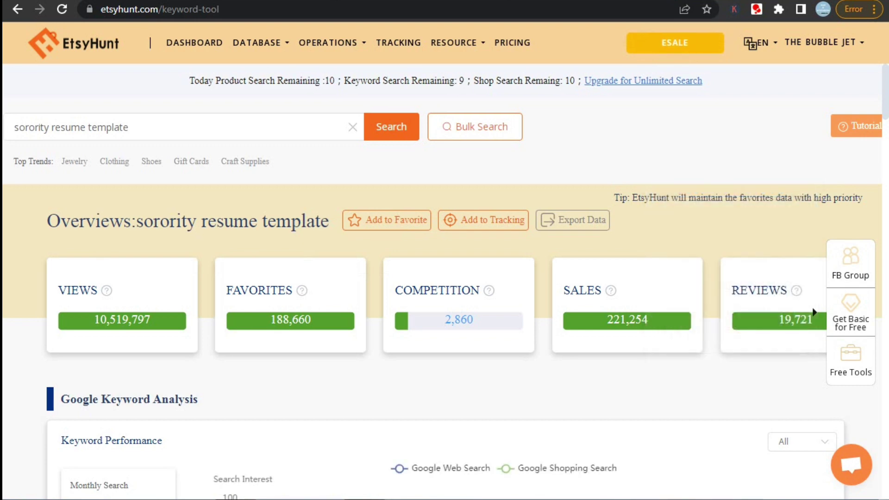
Step: Examine EtsyHunt's keyword report for "sorority resume template", covering the Google search trend, top search countries, keyword list and popular word cloud
scroll(813, 312, "down", 5)
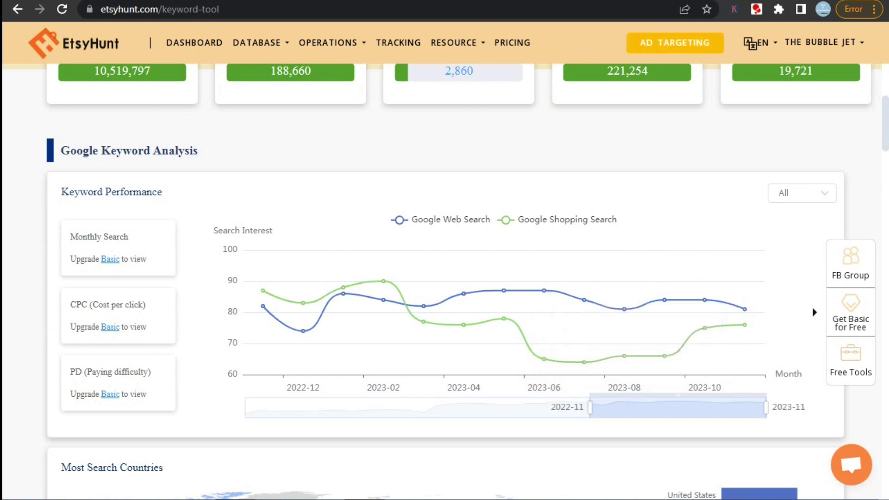
scroll(724, 334, "down", 6)
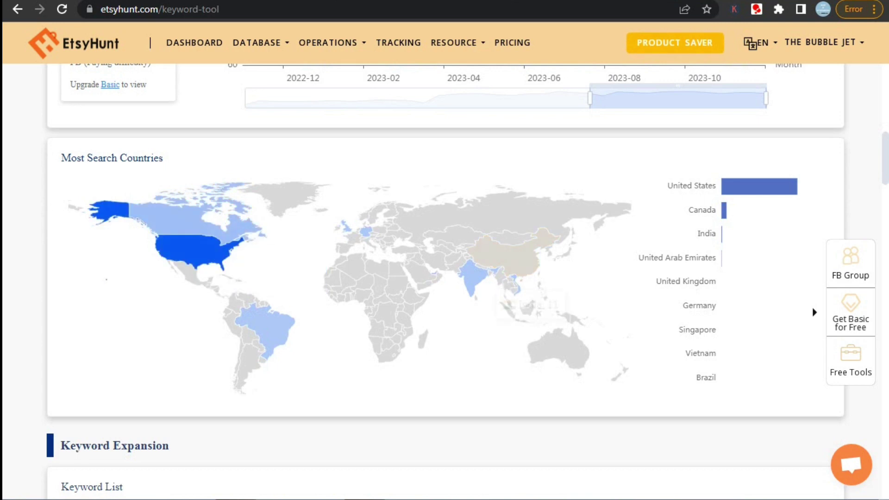
scroll(444, 278, "down", 5)
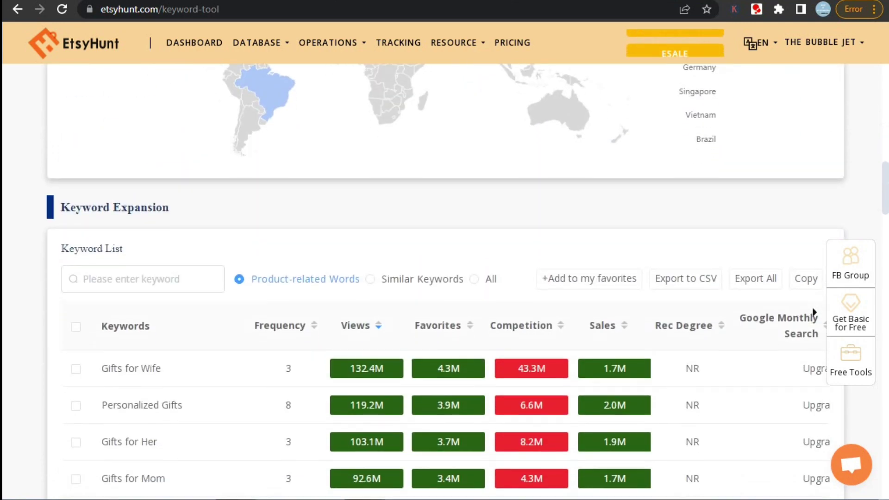
scroll(445, 278, "down", 9)
scroll(444, 278, "down", 6)
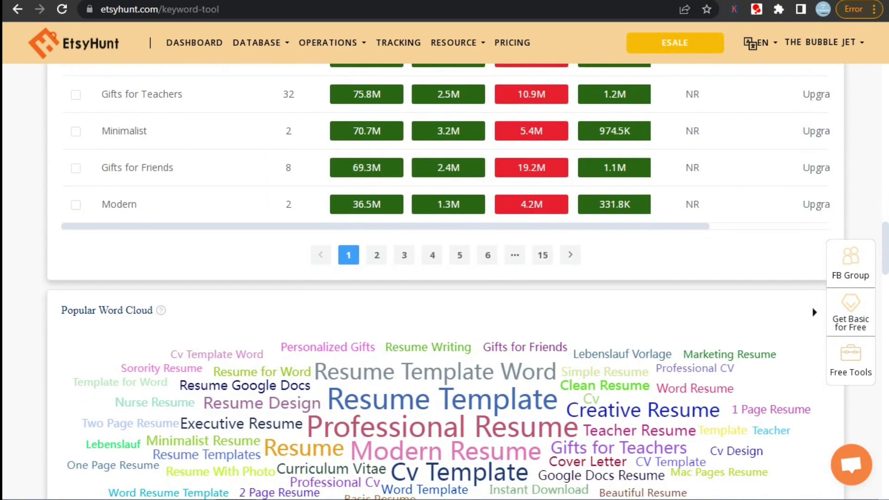
scroll(444, 278, "up", 2)
scroll(444, 278, "up", 1)
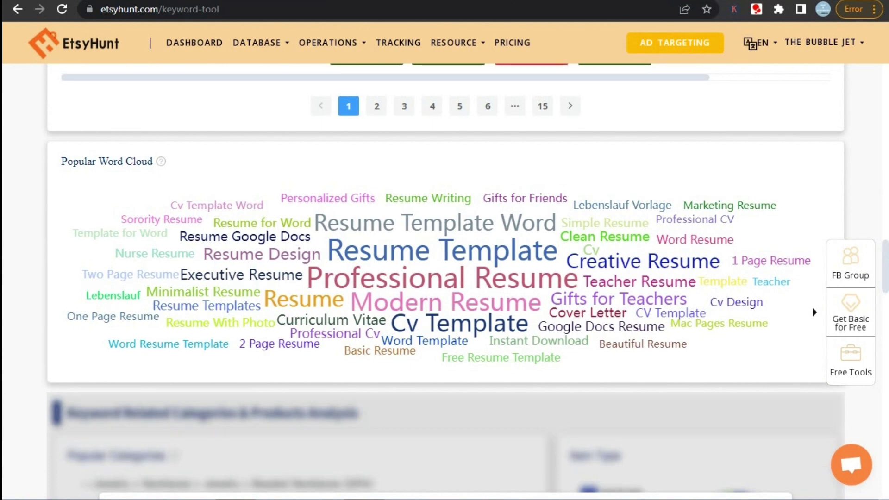
scroll(814, 312, "up", 15)
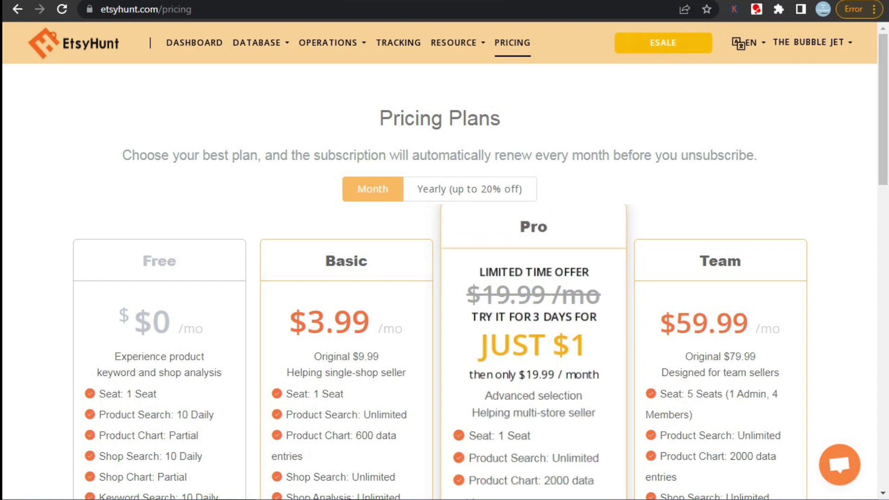
mouse_move(453, 42)
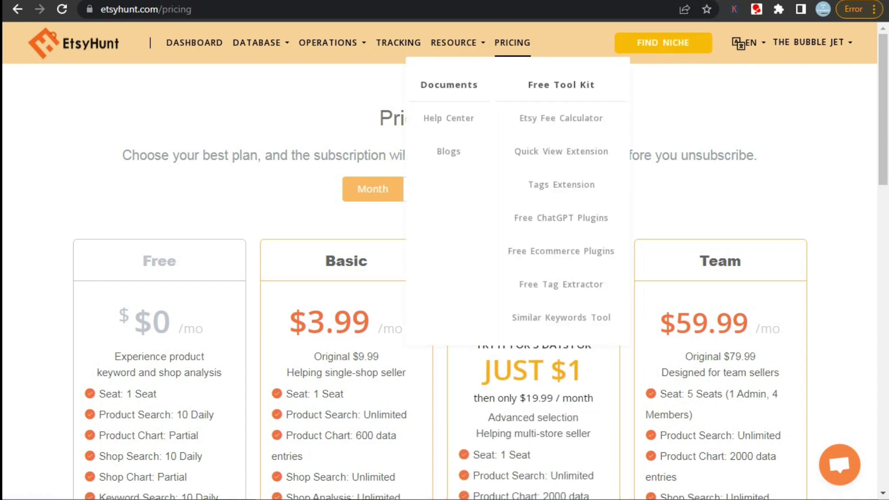
mouse_move(328, 42)
mouse_move(259, 42)
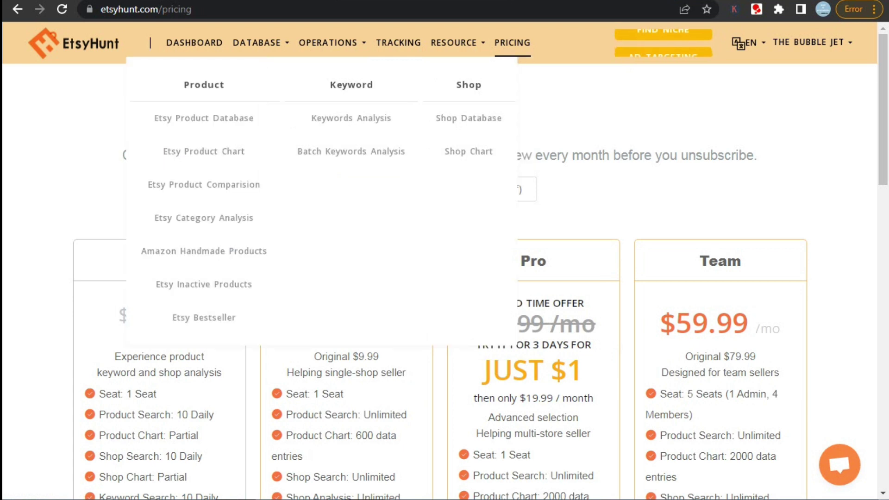